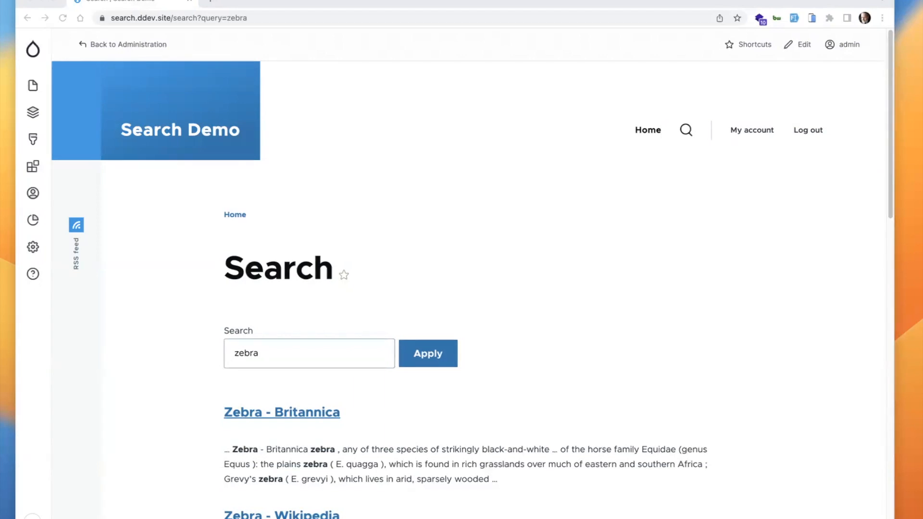
- Open the "Zebra - National Geographic Kids" article from the zebra search results for editing
{"action": "scroll", "coordinate": [696, 305], "scroll_direction": "down", "scroll_amount": 5}
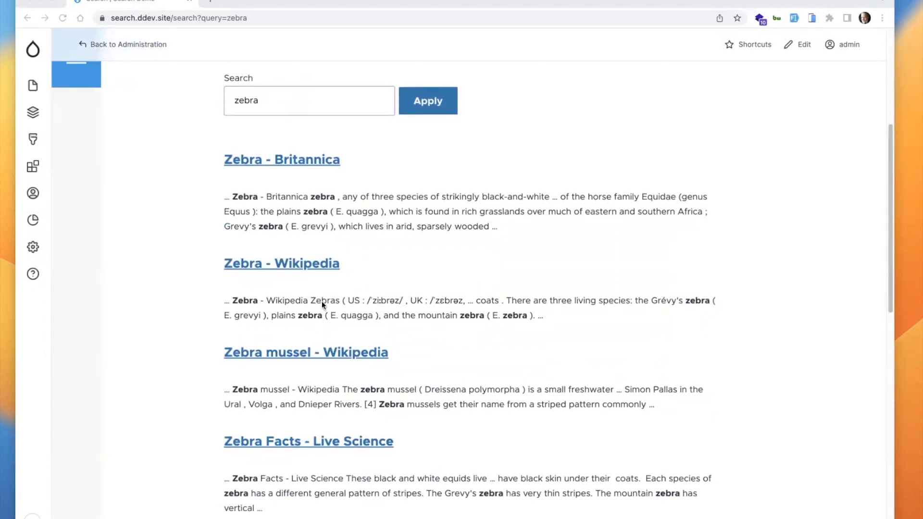
{"action": "scroll", "coordinate": [322, 304], "scroll_direction": "down", "scroll_amount": 3}
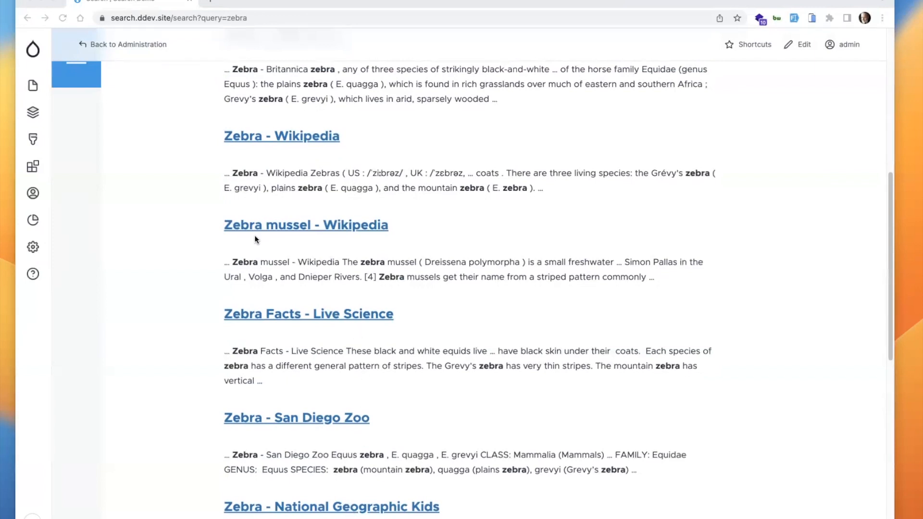
{"action": "scroll", "coordinate": [330, 267], "scroll_direction": "down", "scroll_amount": 2}
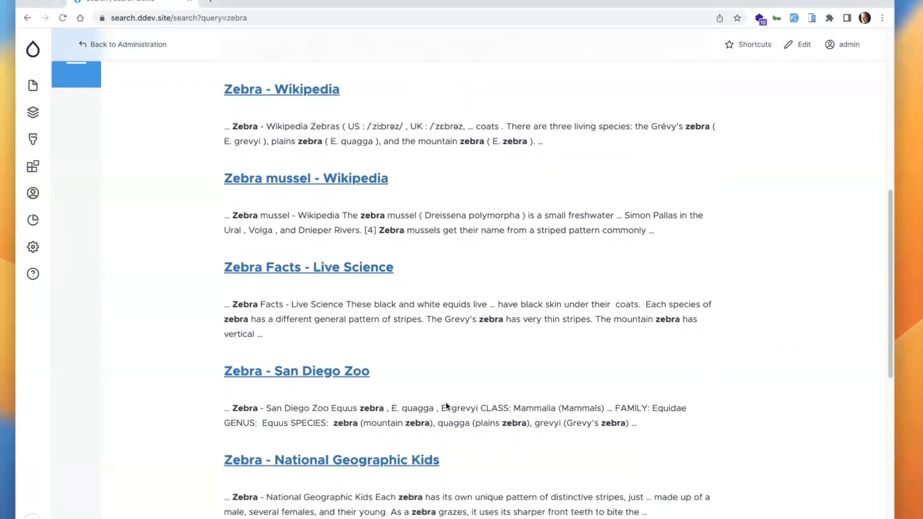
{"action": "left_click", "coordinate": [356, 461]}
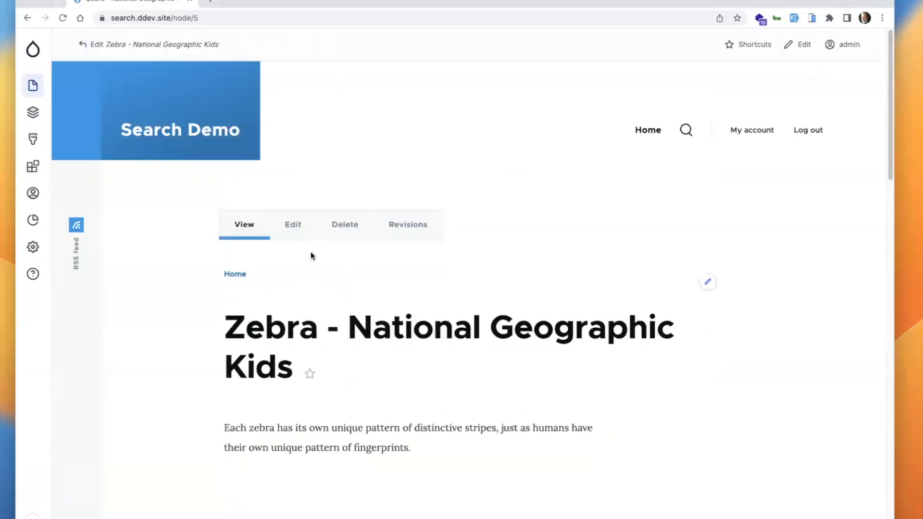
{"action": "left_click", "coordinate": [295, 228]}
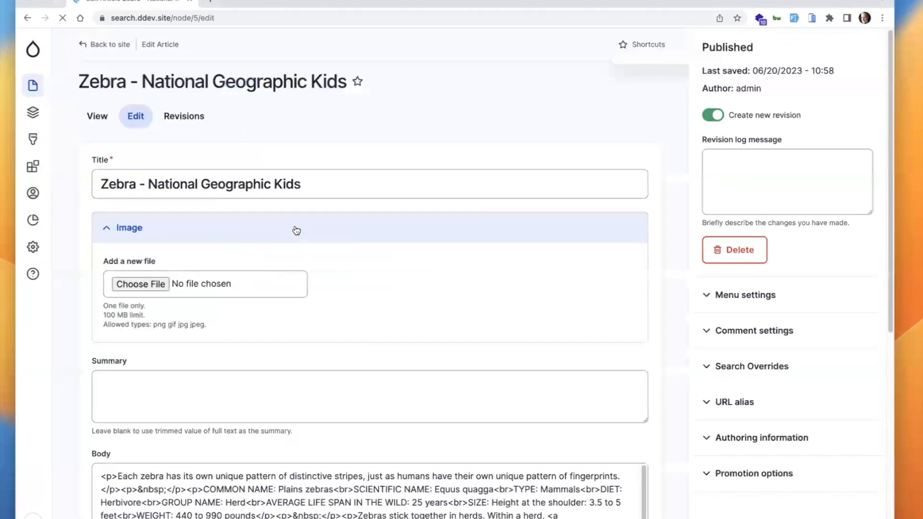
- Add a search override to the National Geographic Kids article that promotes it for the query "zebra"
{"action": "left_click", "coordinate": [753, 380]}
{"action": "scroll", "coordinate": [783, 422], "scroll_direction": "down", "scroll_amount": 3}
{"action": "left_click", "coordinate": [750, 457]}
{"action": "type", "text": "zebra"}
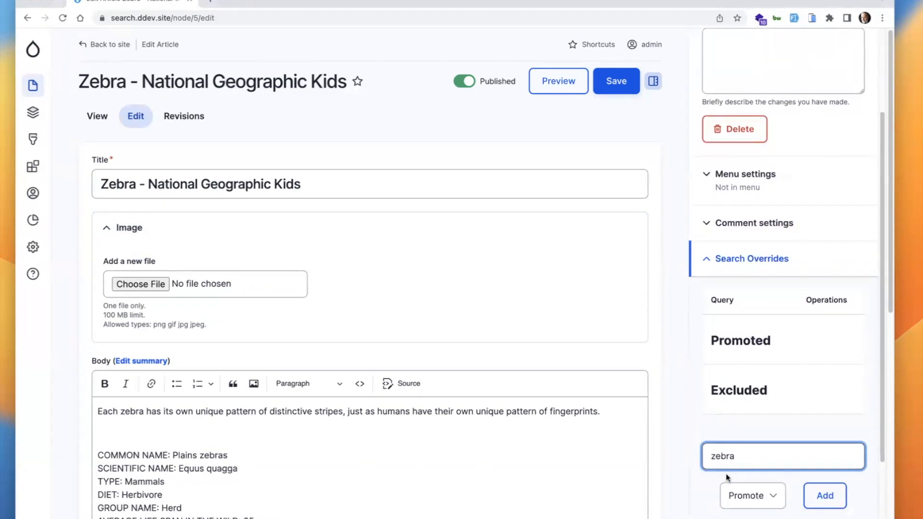
{"action": "left_click", "coordinate": [820, 501]}
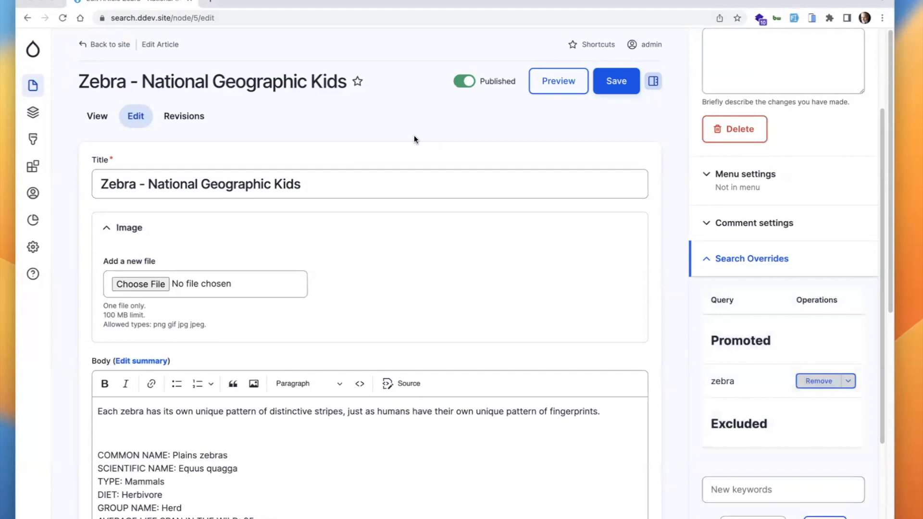
- Go back to the site's search page at search.ddev.site/search?query=zebra to check the order of the results
{"action": "left_click", "coordinate": [175, 17]}
{"action": "key", "text": "shift+End"}
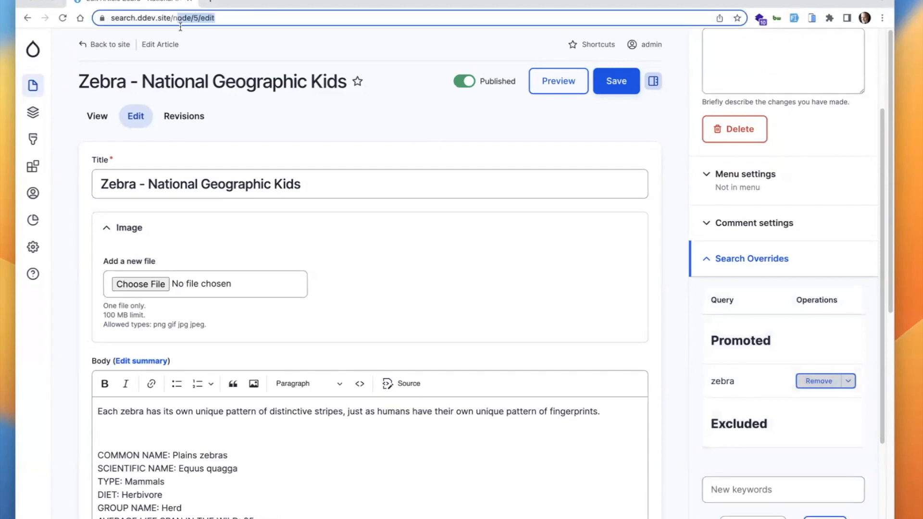
{"action": "key", "text": "BackSpace"}
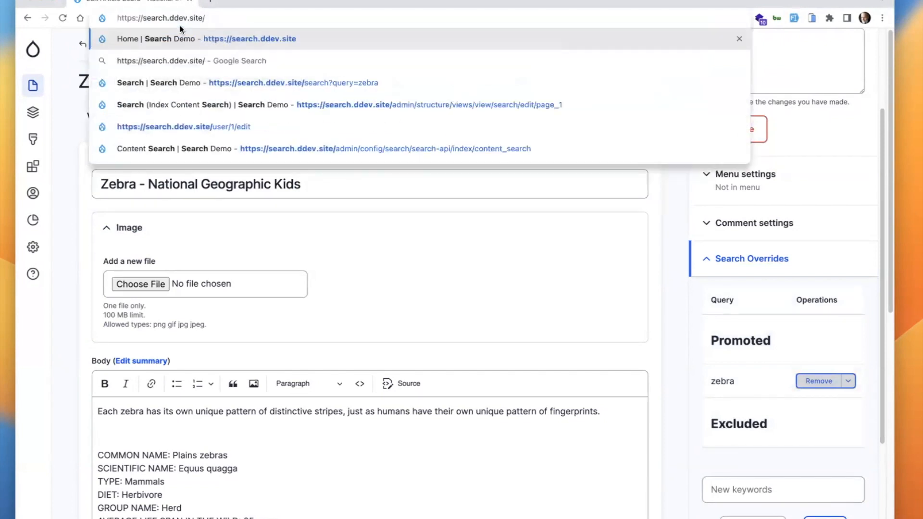
{"action": "type", "text": "se"}
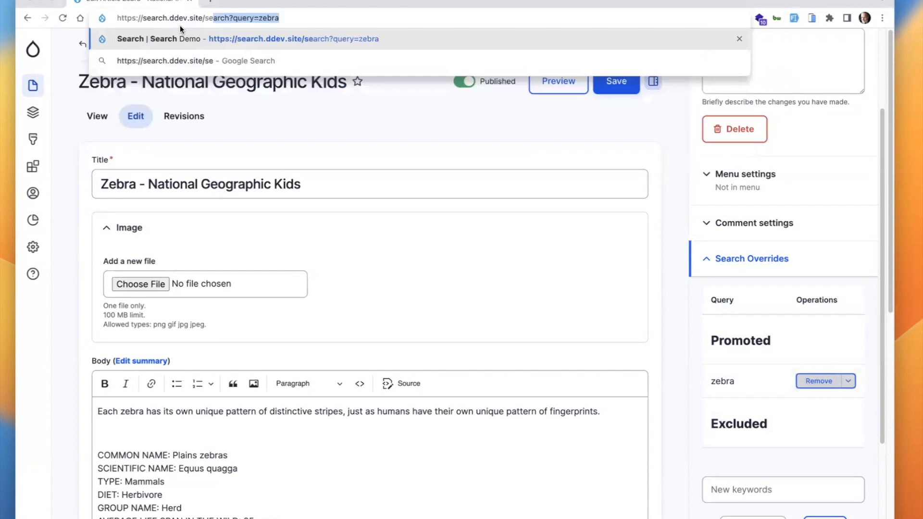
{"action": "key", "text": "Return"}
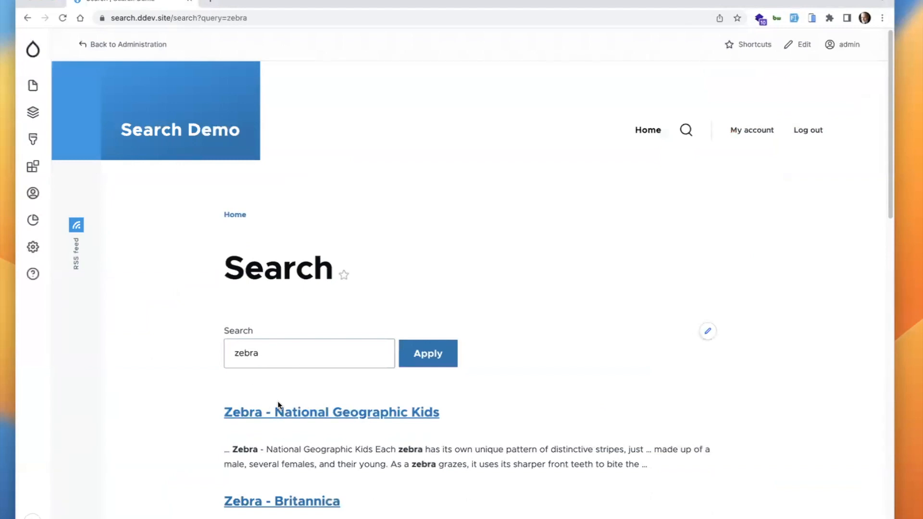
- Open the "Zebra mussel - Wikipedia" article from the search results in a separate tab for editing
{"action": "scroll", "coordinate": [279, 406], "scroll_direction": "down", "scroll_amount": 5}
{"action": "scroll", "coordinate": [278, 405], "scroll_direction": "down", "scroll_amount": 2}
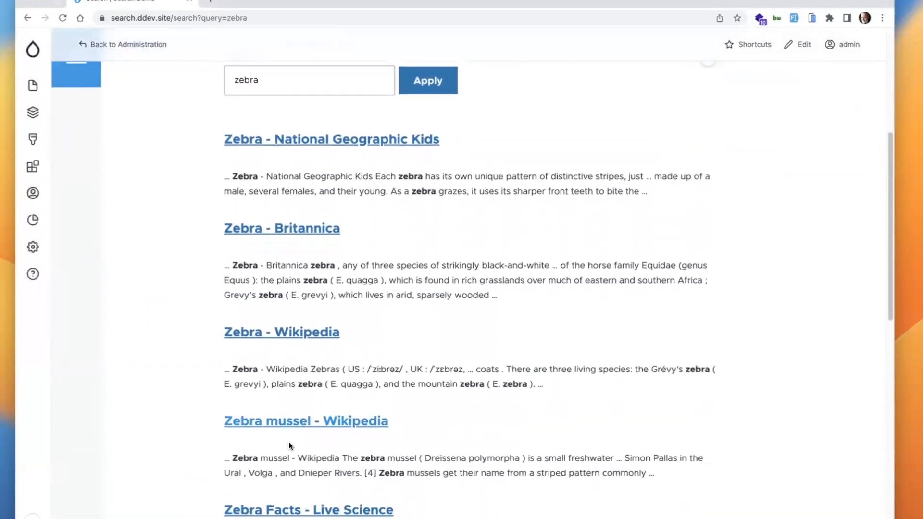
{"action": "left_click", "coordinate": [291, 424]}
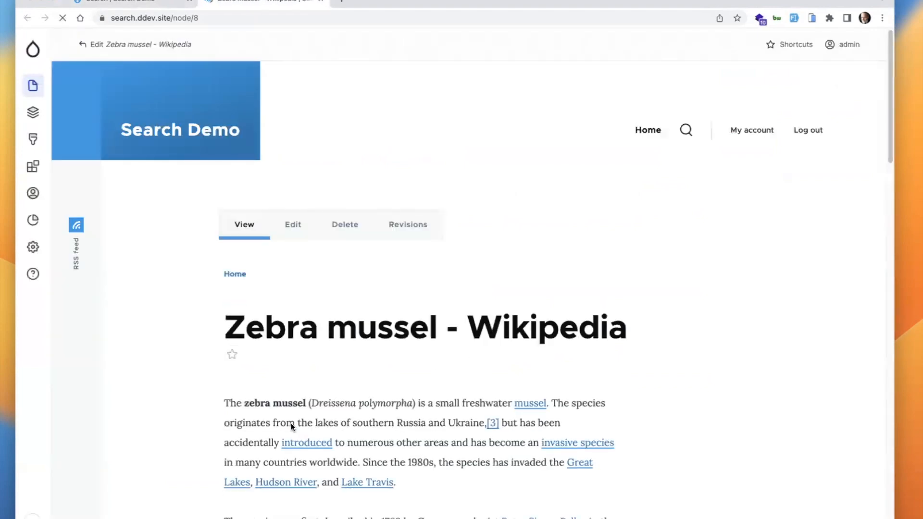
{"action": "left_click", "coordinate": [292, 226]}
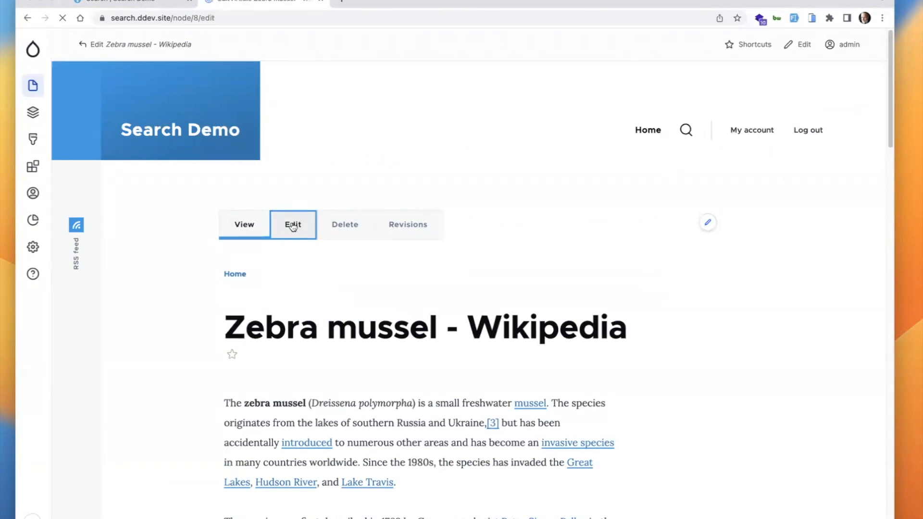
- Add a search override to the Zebra mussel article that excludes it from results for "zebra"
{"action": "left_click", "coordinate": [760, 395]}
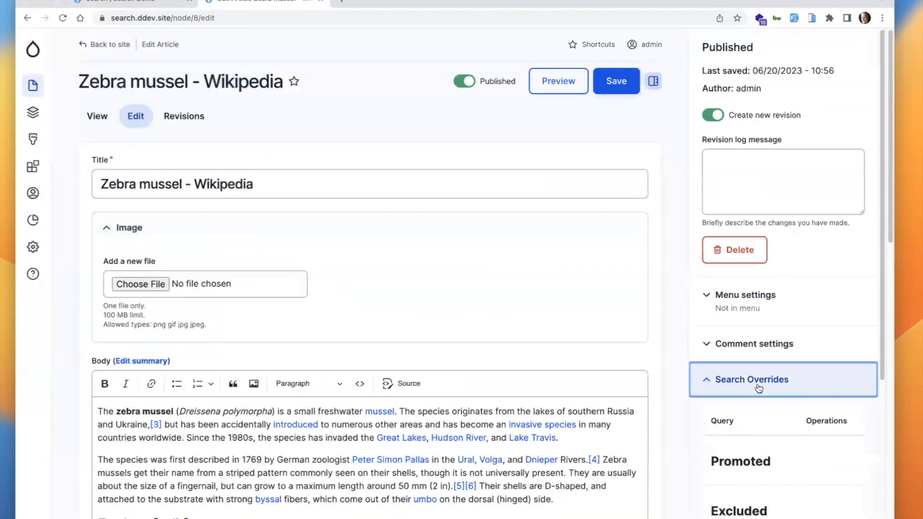
{"action": "scroll", "coordinate": [737, 477], "scroll_direction": "down", "scroll_amount": 2}
{"action": "scroll", "coordinate": [736, 478], "scroll_direction": "down", "scroll_amount": 2}
{"action": "left_click", "coordinate": [733, 450]}
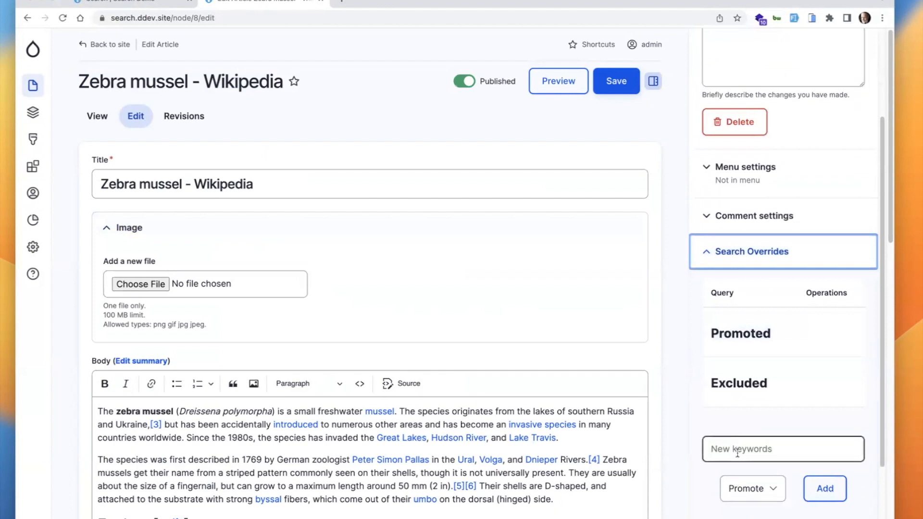
{"action": "type", "text": "zebra"}
{"action": "left_click", "coordinate": [749, 482]}
{"action": "left_click", "coordinate": [746, 498]}
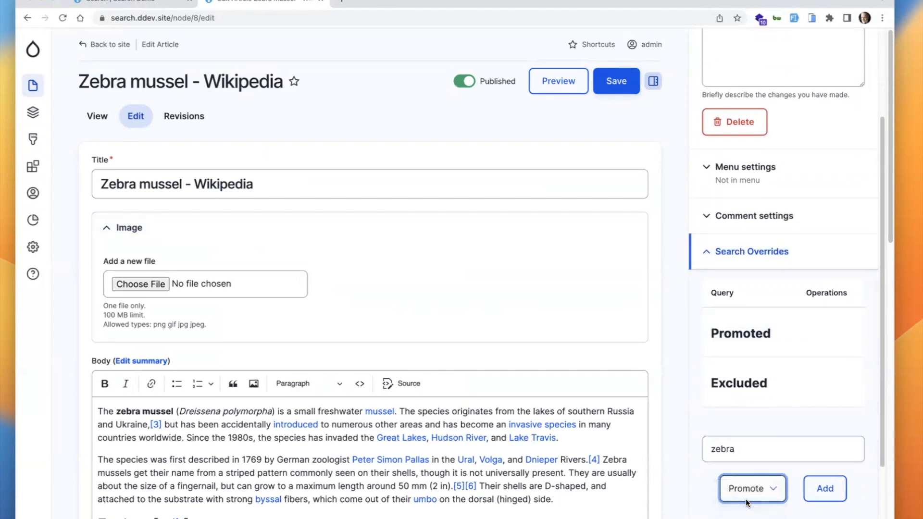
{"action": "left_click", "coordinate": [814, 493]}
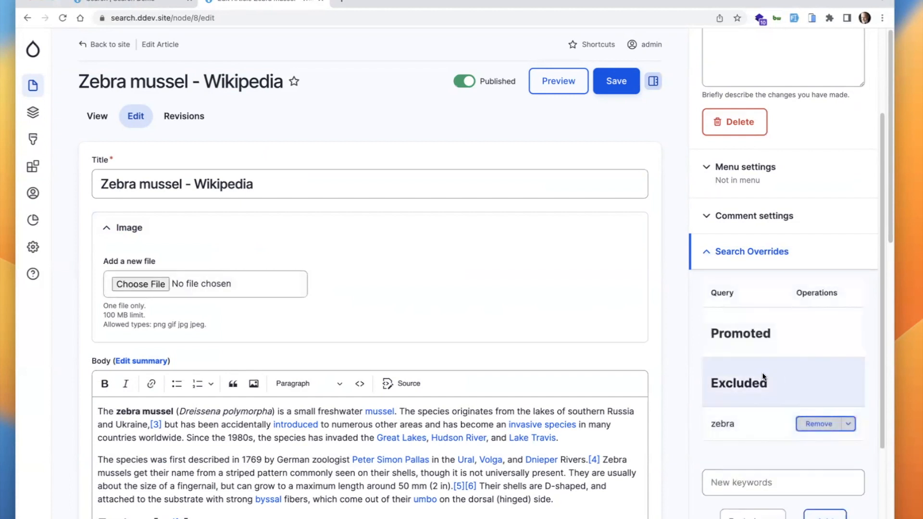
- Reload the zebra search results and examine which articles are listed and in what order
{"action": "left_click", "coordinate": [129, 2]}
{"action": "key", "text": "super+r"}
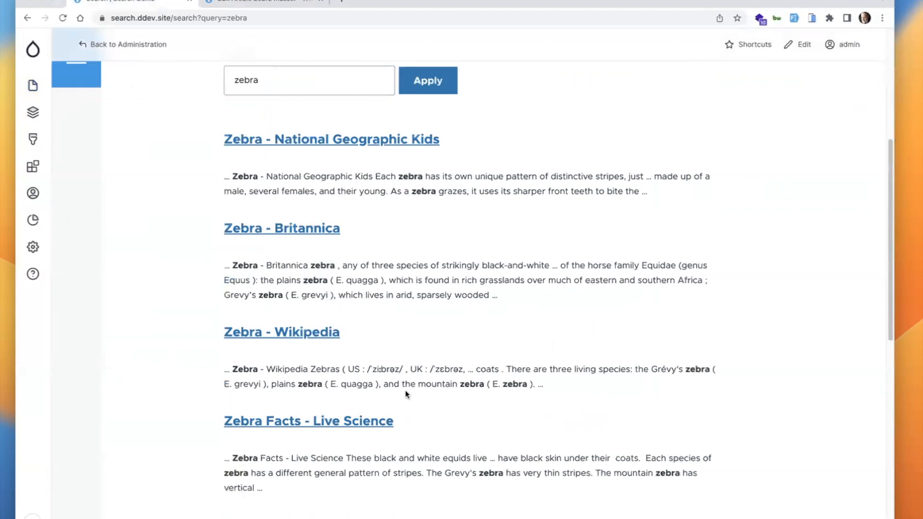
{"action": "scroll", "coordinate": [258, 419], "scroll_direction": "down", "scroll_amount": 9}
{"action": "scroll", "coordinate": [256, 417], "scroll_direction": "up", "scroll_amount": 5}
{"action": "scroll", "coordinate": [256, 416], "scroll_direction": "up", "scroll_amount": 8}
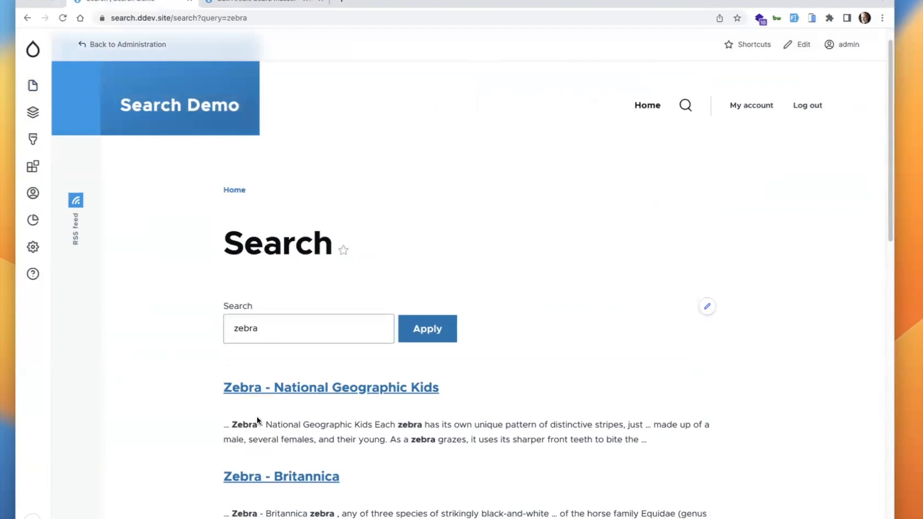
{"action": "scroll", "coordinate": [257, 416], "scroll_direction": "down", "scroll_amount": 7}
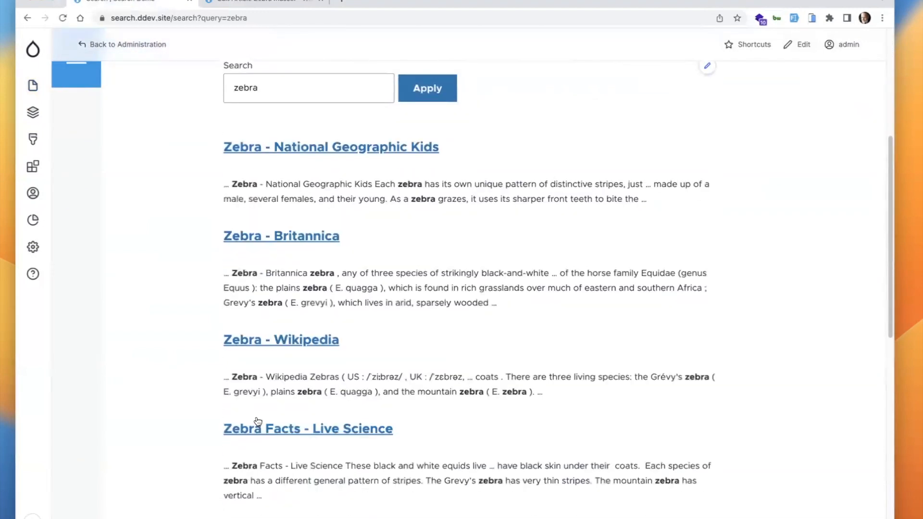
{"action": "scroll", "coordinate": [257, 421], "scroll_direction": "up", "scroll_amount": 4}
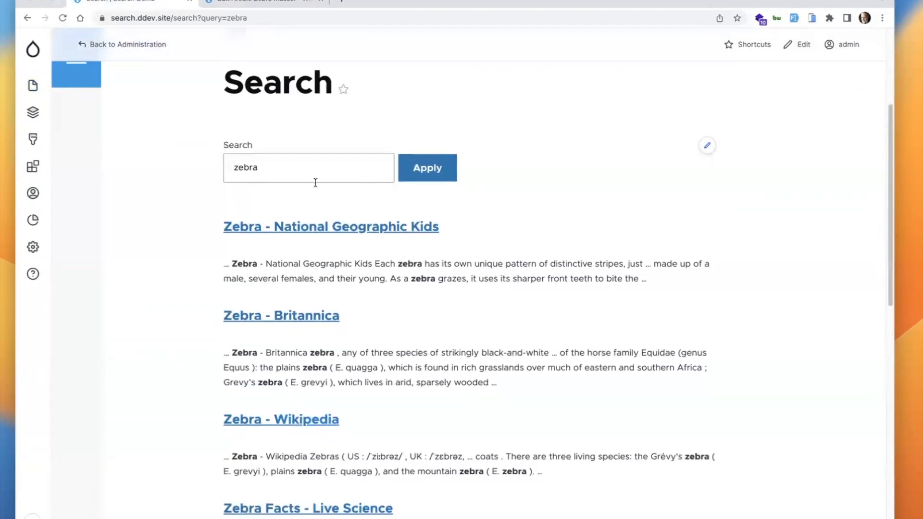
{"action": "scroll", "coordinate": [411, 303], "scroll_direction": "down", "scroll_amount": 3}
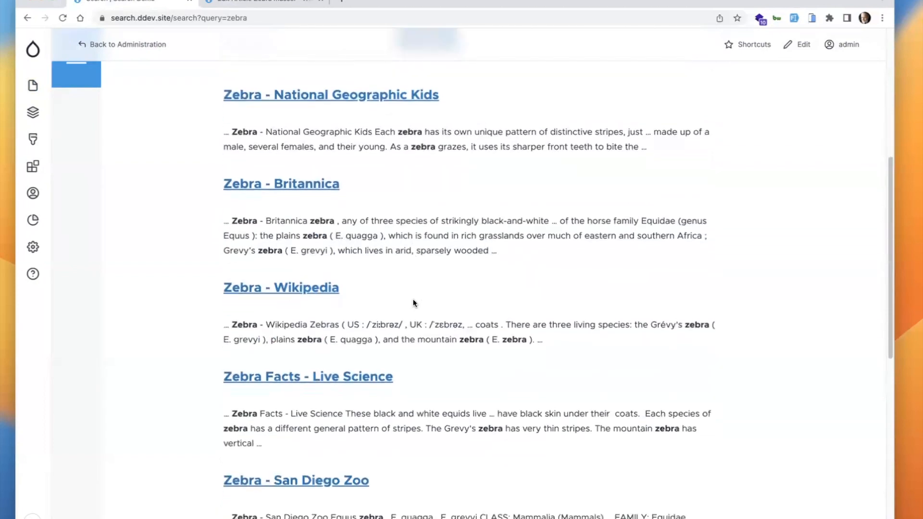
- Edit the "Zebra - San Diego Zoo" article and add a search override promoting it for the query "zebra"
{"action": "left_click", "coordinate": [313, 476]}
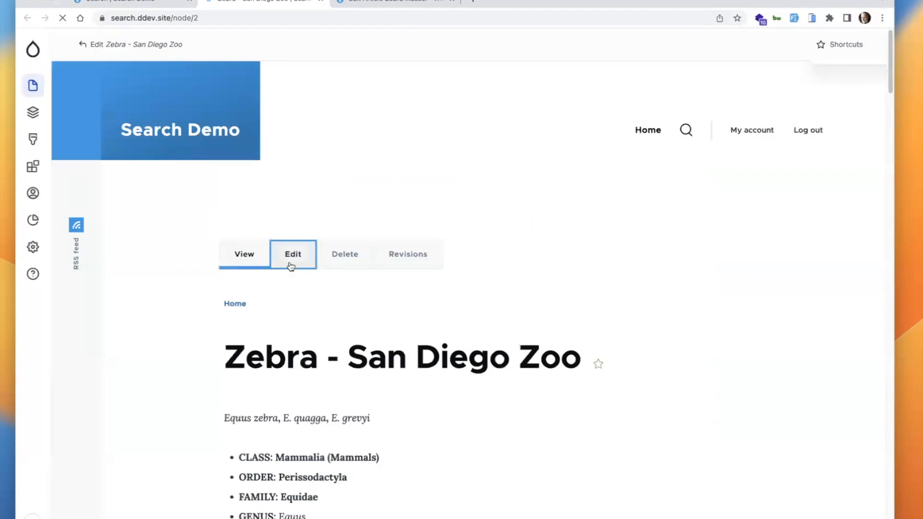
{"action": "left_click", "coordinate": [290, 266]}
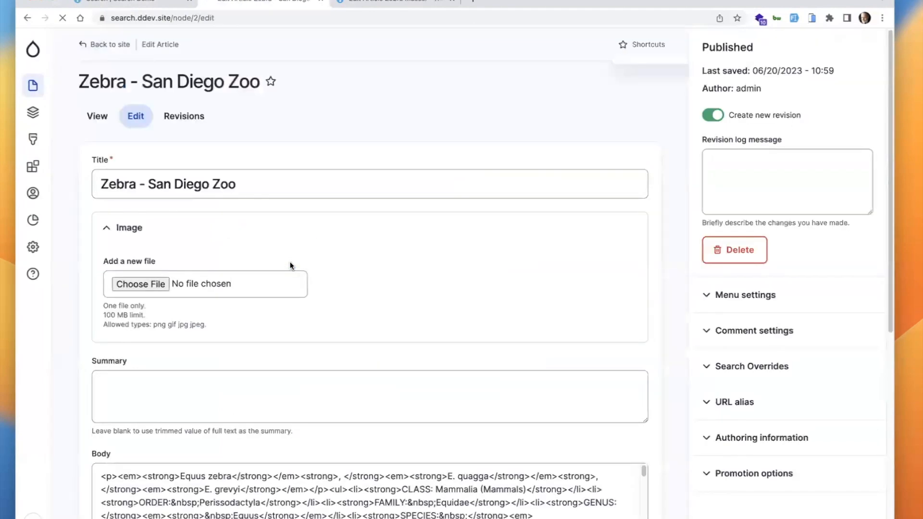
{"action": "left_click", "coordinate": [778, 381]}
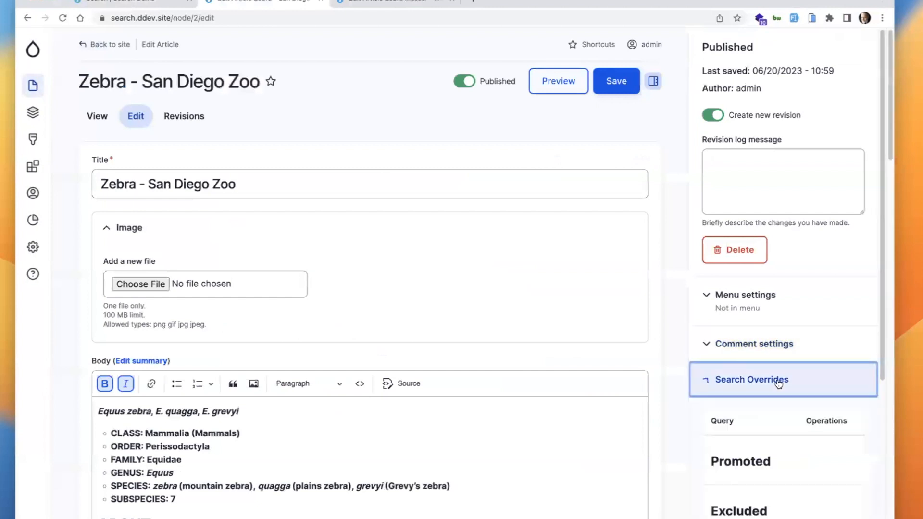
{"action": "scroll", "coordinate": [757, 428], "scroll_direction": "down", "scroll_amount": 3}
{"action": "left_click", "coordinate": [753, 417]}
{"action": "type", "text": "zebra"}
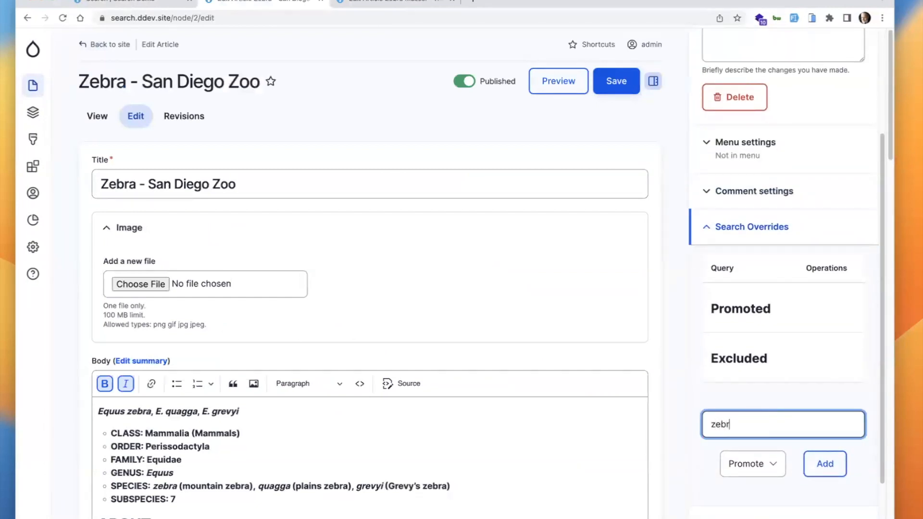
{"action": "left_click", "coordinate": [824, 464]}
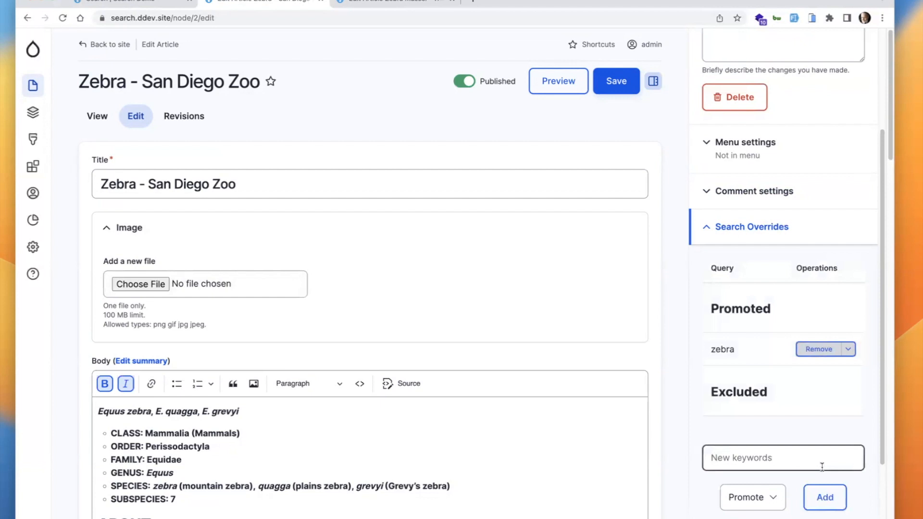
- Reorder the promoted content of the zebra override so San Diego Zoo precedes National Geographic Kids, and save it
{"action": "left_click", "coordinate": [849, 349]}
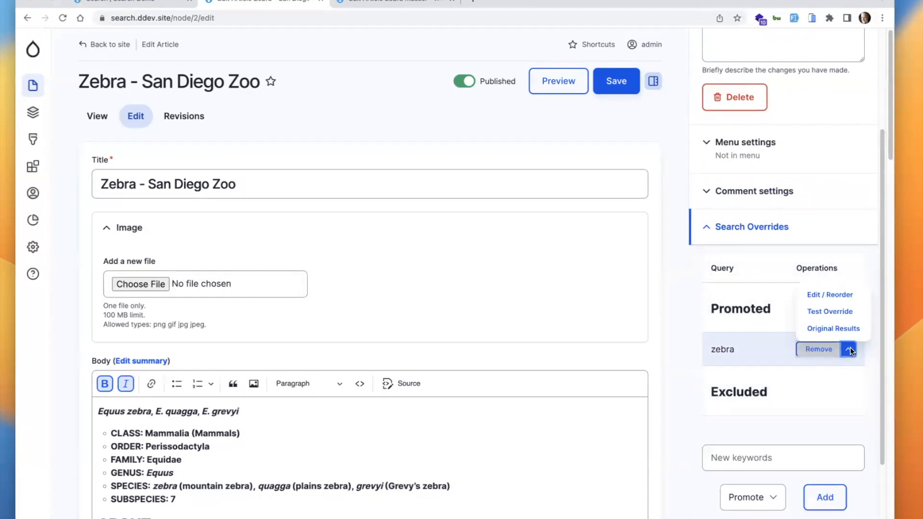
{"action": "left_click", "coordinate": [846, 296]}
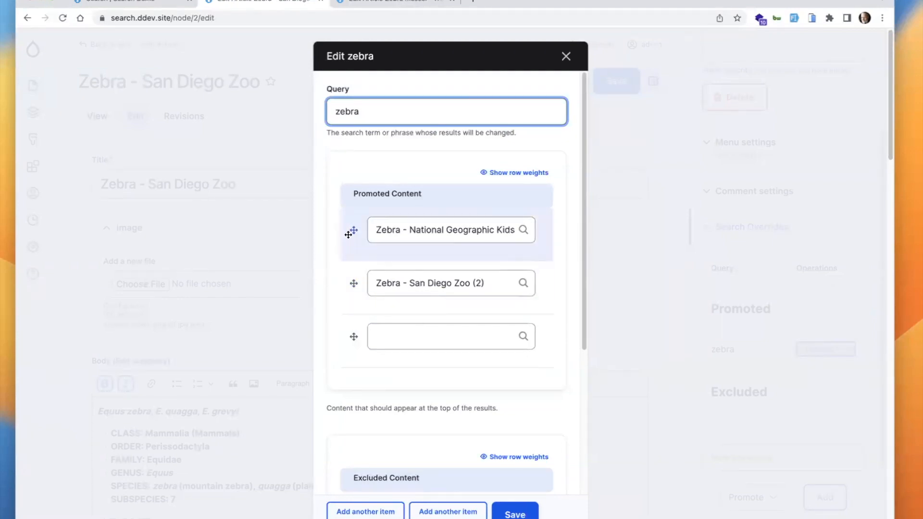
{"action": "left_click_drag", "start_coordinate": [342, 232], "coordinate": [343, 234]}
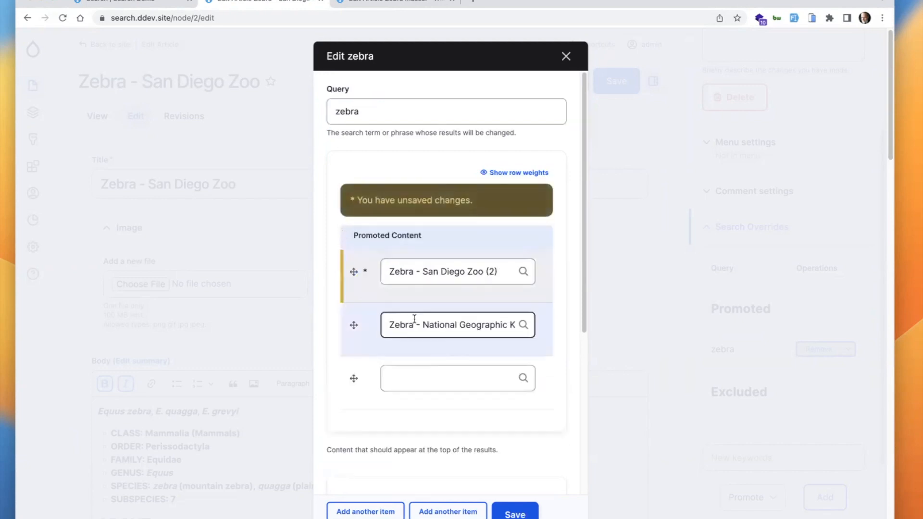
{"action": "left_click", "coordinate": [512, 507]}
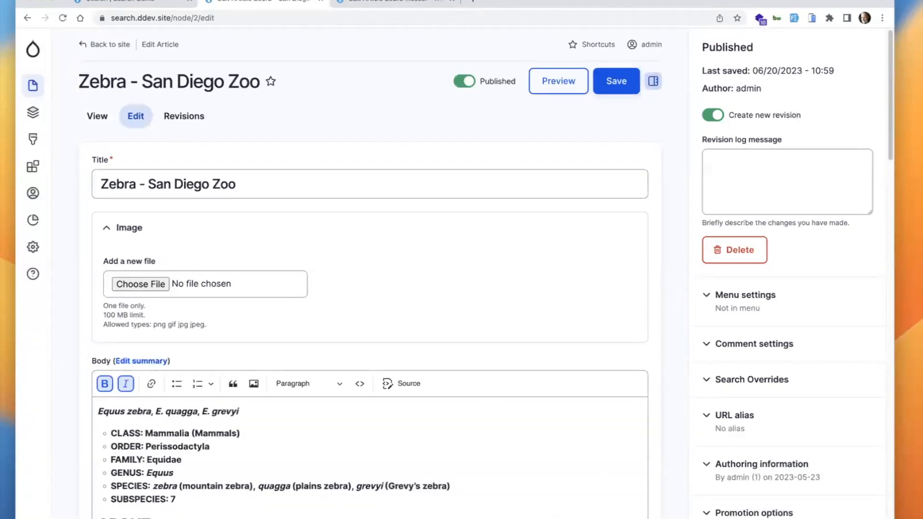
- Reload the zebra search results and check the order of the promoted articles
{"action": "left_click", "coordinate": [120, 2]}
{"action": "key", "text": "super+r"}
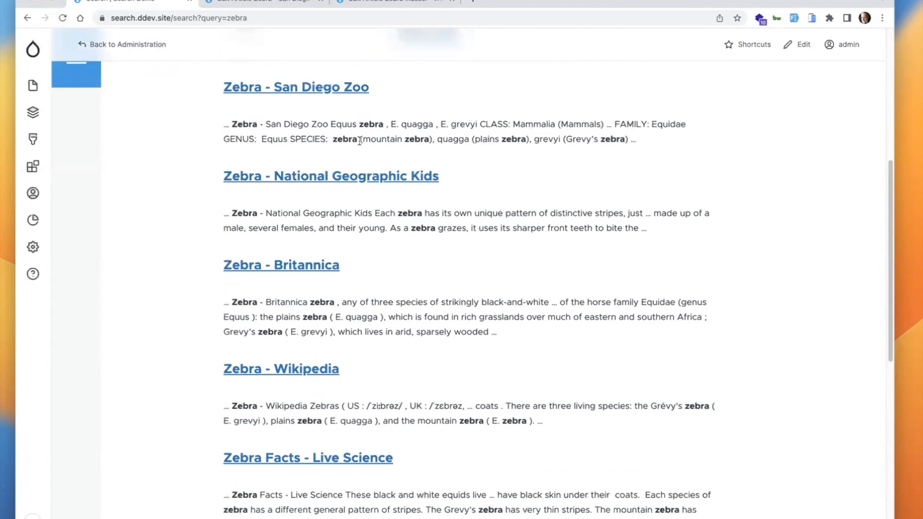
{"action": "scroll", "coordinate": [361, 139], "scroll_direction": "up", "scroll_amount": 4}
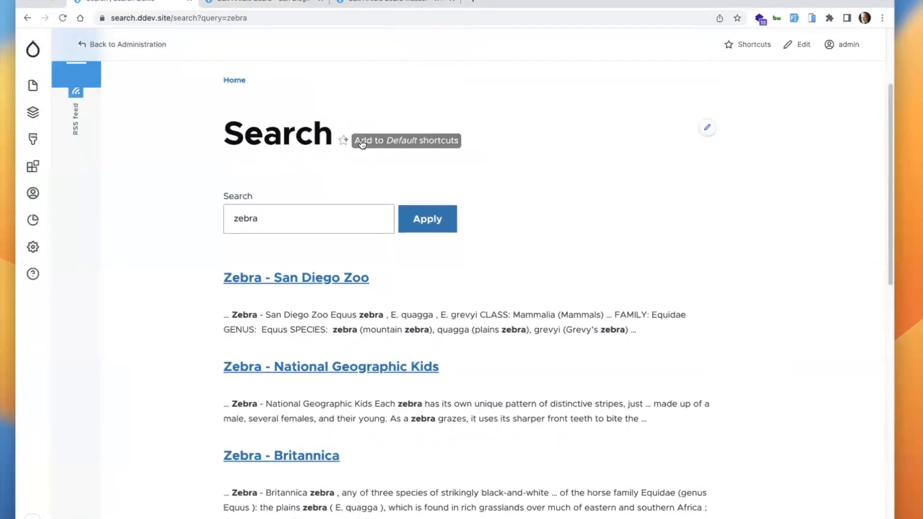
- Open the search overrides list and review the promoted and excluded content of the zebra override, returning to the list without changes
{"action": "left_click", "coordinate": [35, 248]}
{"action": "mouse_move", "coordinate": [58, 244]}
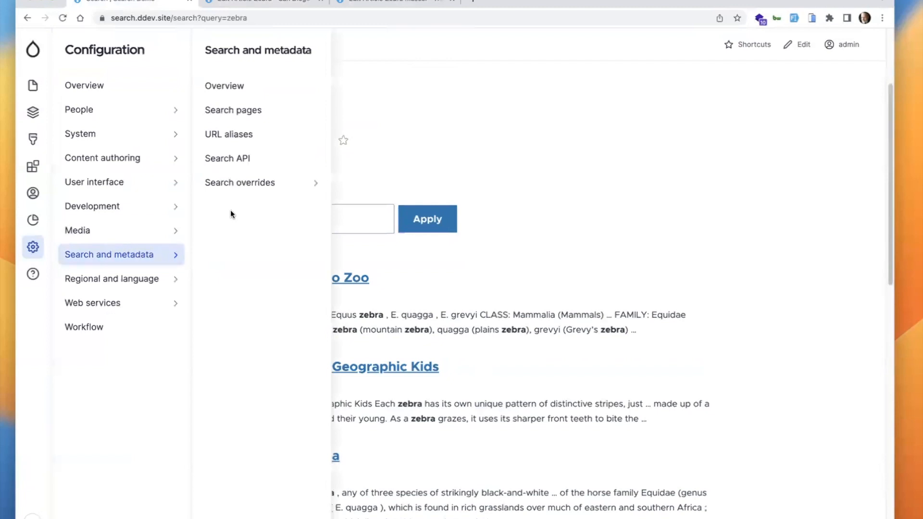
{"action": "left_click", "coordinate": [237, 185]}
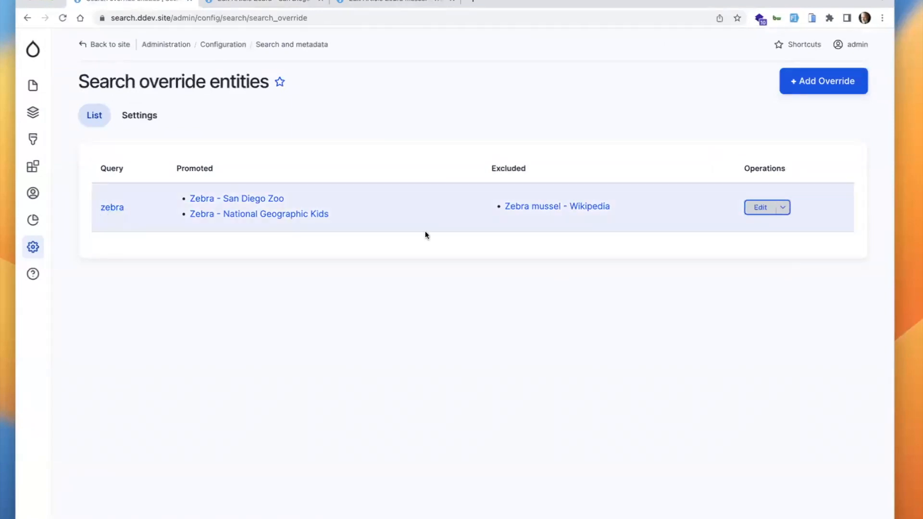
{"action": "left_click", "coordinate": [758, 208]}
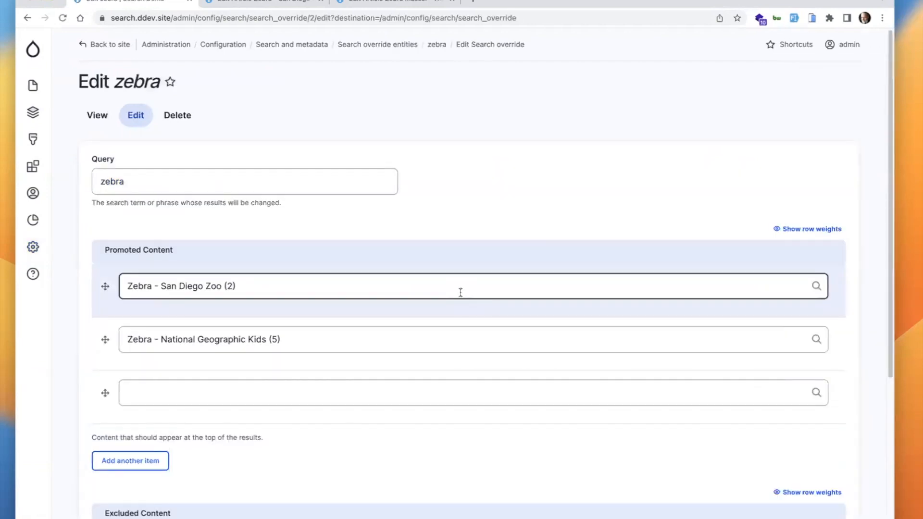
{"action": "scroll", "coordinate": [460, 293], "scroll_direction": "down", "scroll_amount": 5}
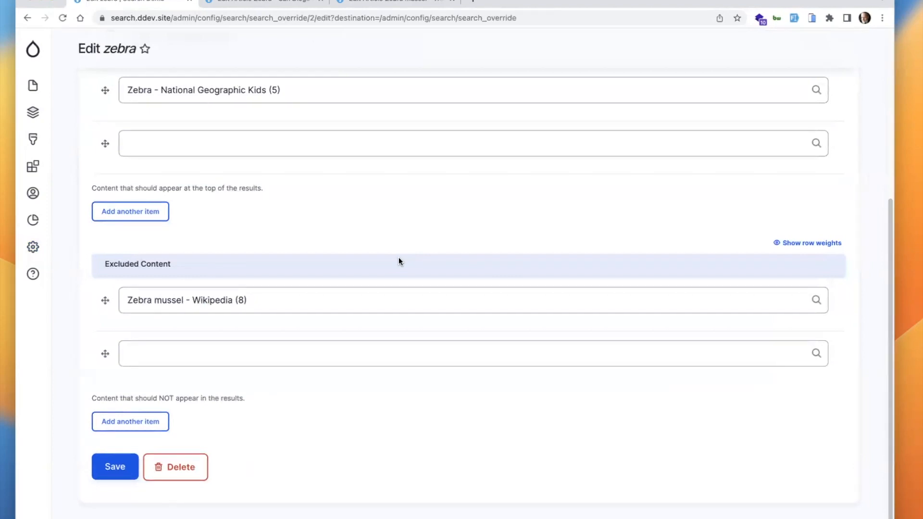
{"action": "scroll", "coordinate": [399, 261], "scroll_direction": "up", "scroll_amount": 5}
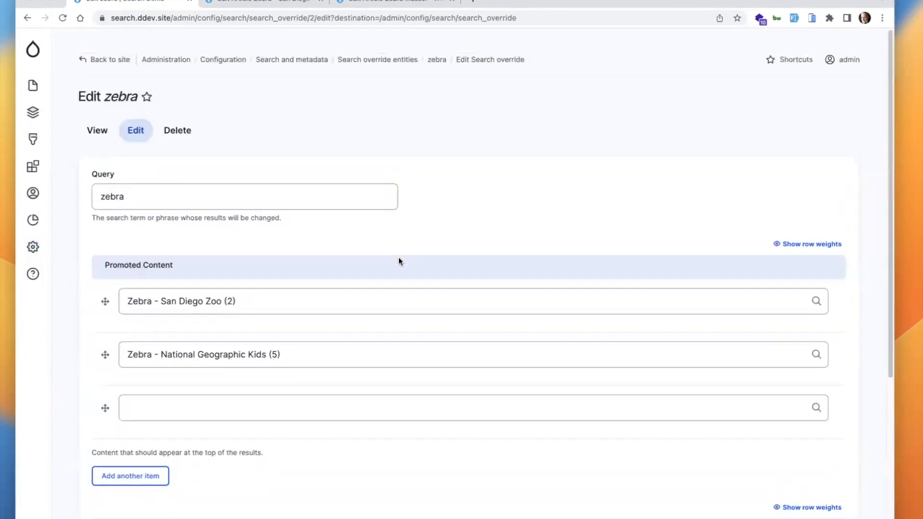
{"action": "left_click", "coordinate": [23, 18]}
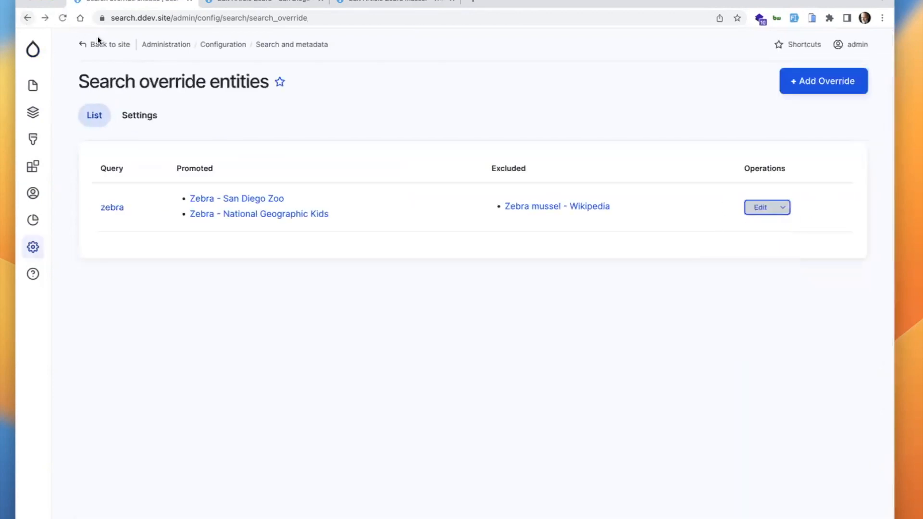
- In the search override settings, review the content source options, keep selection from nodes, and enable matching only entire search strings
{"action": "left_click", "coordinate": [138, 119]}
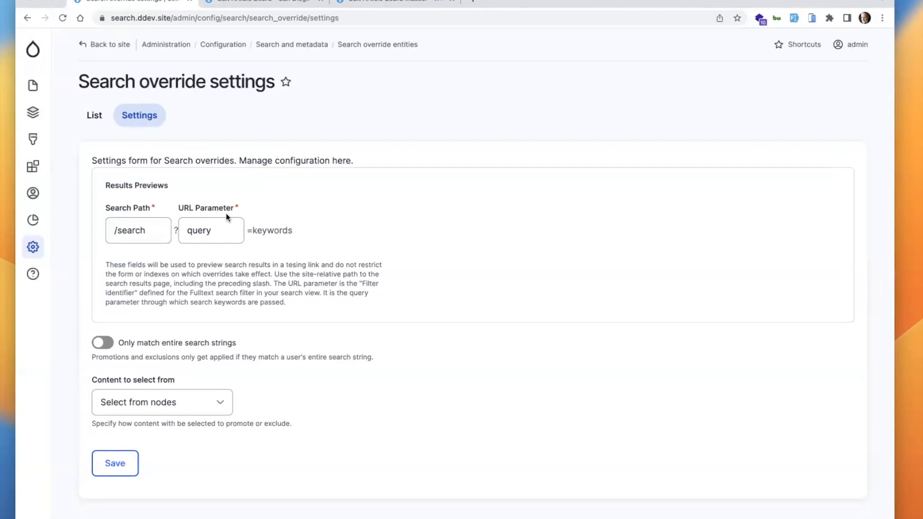
{"action": "left_click", "coordinate": [192, 402]}
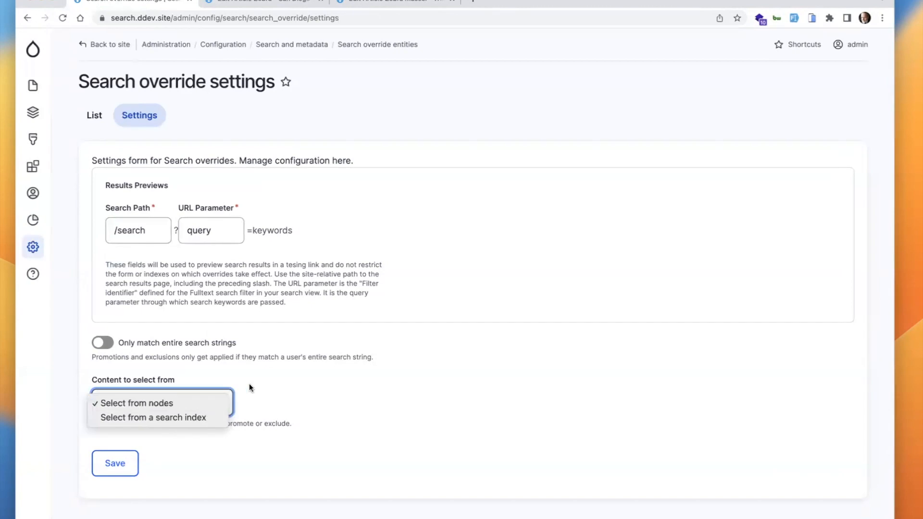
{"action": "left_click", "coordinate": [298, 369]}
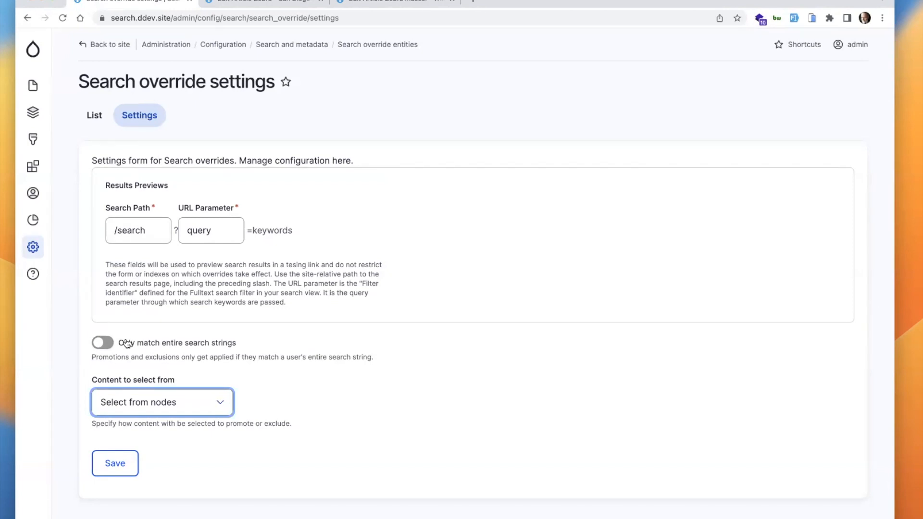
{"action": "left_click", "coordinate": [106, 344]}
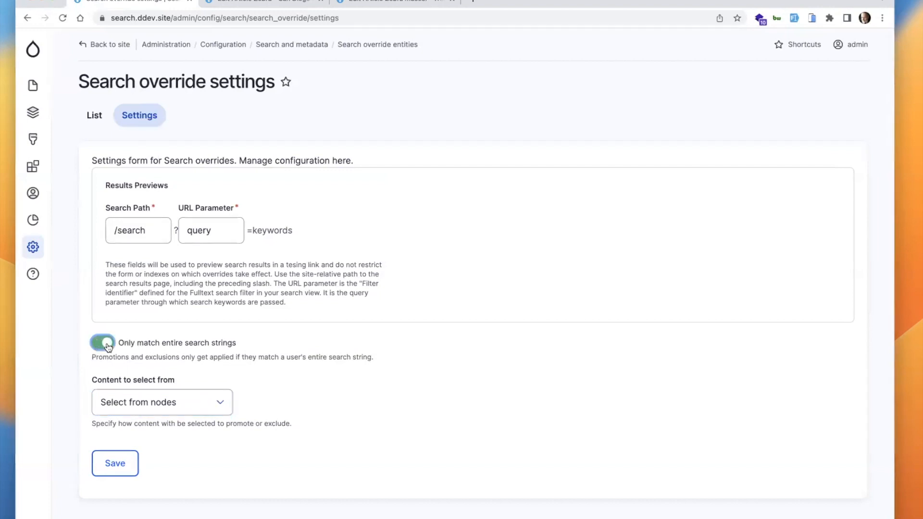